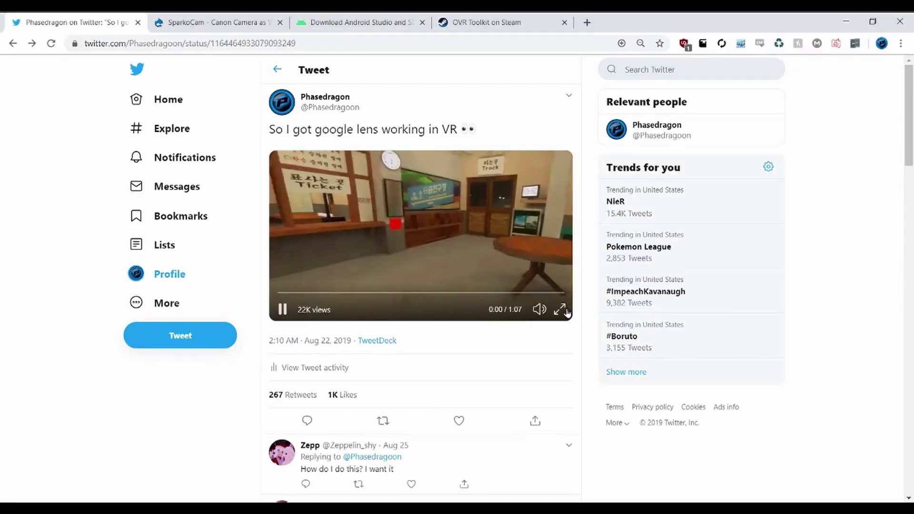
# Step: Watch the tweet's Google Lens in VR video full screen, then switch to the SparkoCam tab
pyautogui.click(560, 311)
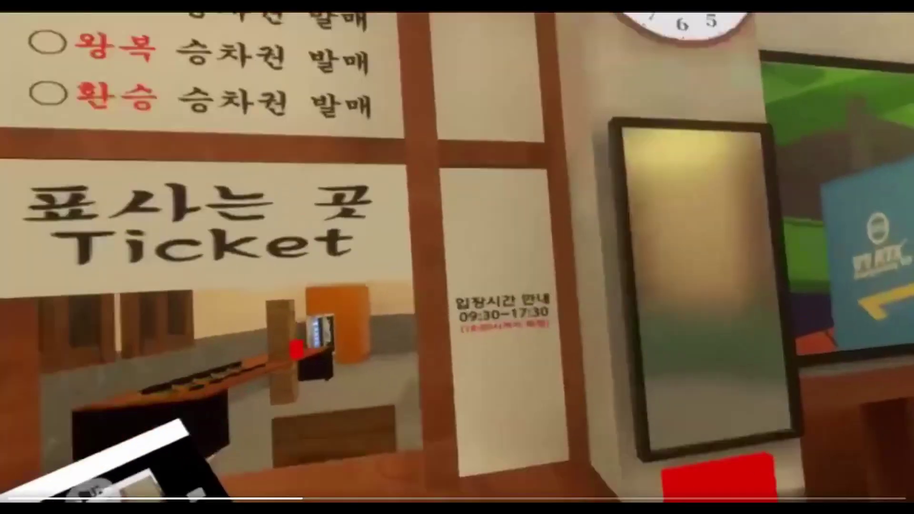
pyautogui.press('Escape')
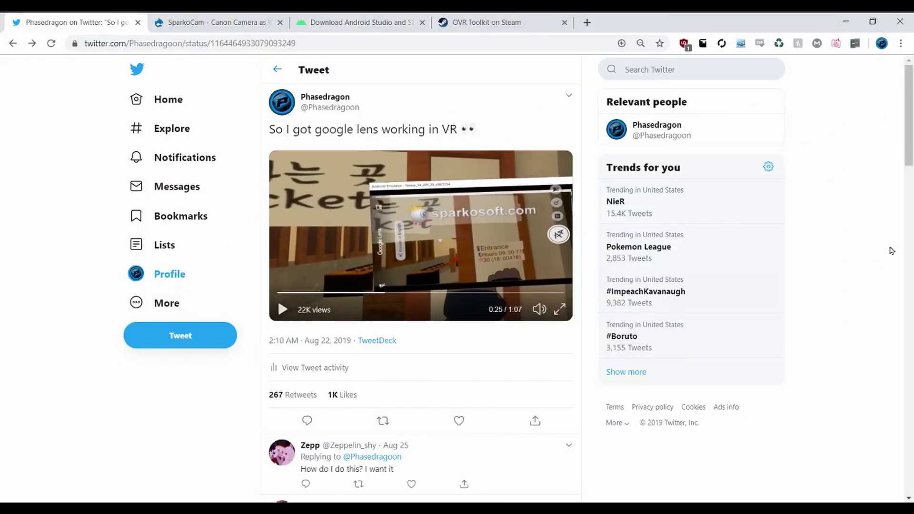
pyautogui.hotkey('ctrl', 'Tab')
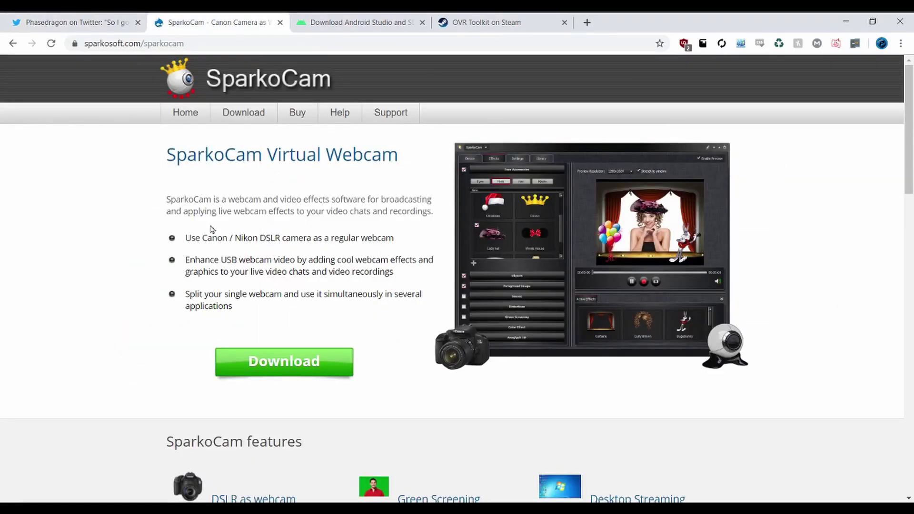
# Step: Select and clear text on the SparkoCam page, then cycle past the Android Studio tab to OVR Toolkit
pyautogui.moveTo(286, 390); pyautogui.dragTo(336, 294)
pyautogui.click(273, 295)
pyautogui.hotkey('ctrl', 'Tab')
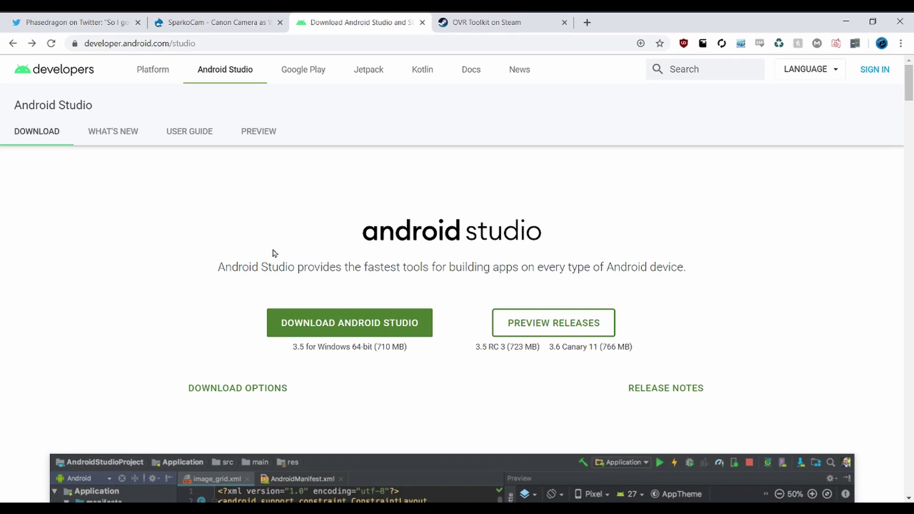
pyautogui.hotkey('ctrl', 'Tab')
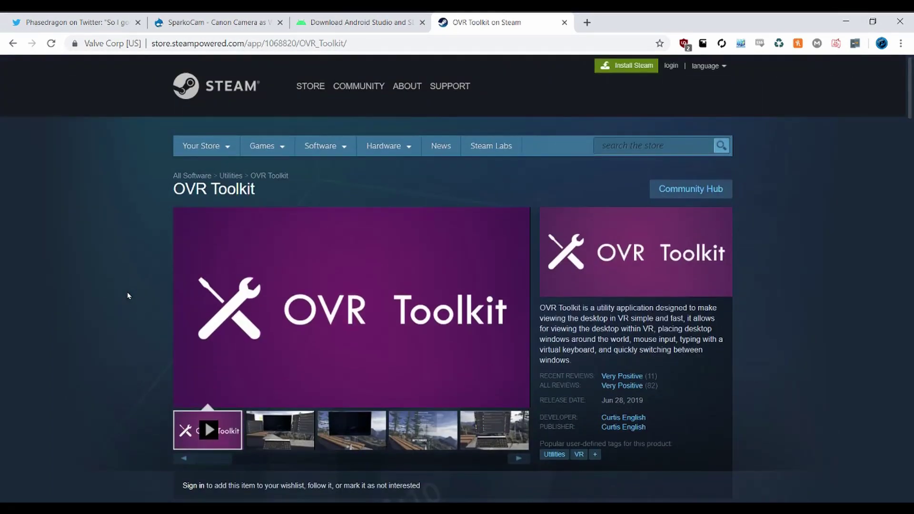
# Step: Rewind the OVR Toolkit trailer to about 0:06, then return to the SparkoCam tab
pyautogui.moveTo(207, 336)
pyautogui.scroll(-3, 207, 336)
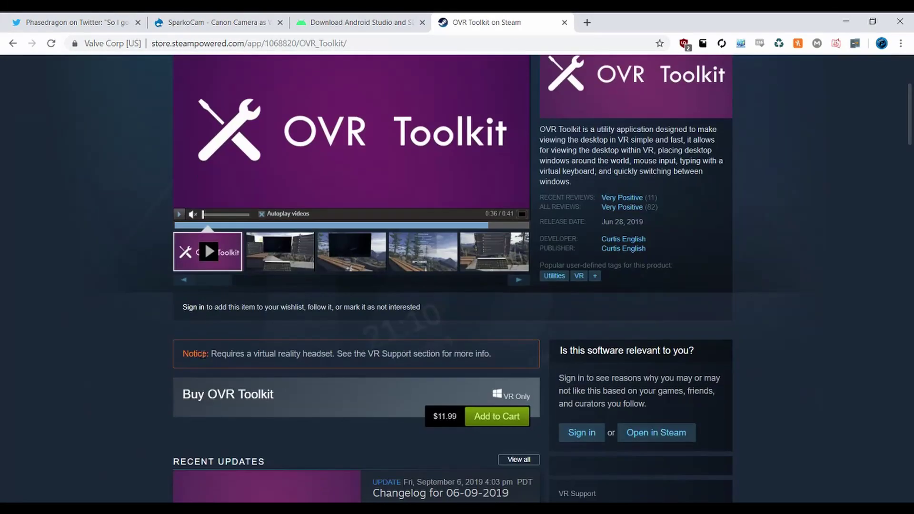
pyautogui.scroll(2, 270, 355)
pyautogui.scroll(-1, 268, 422)
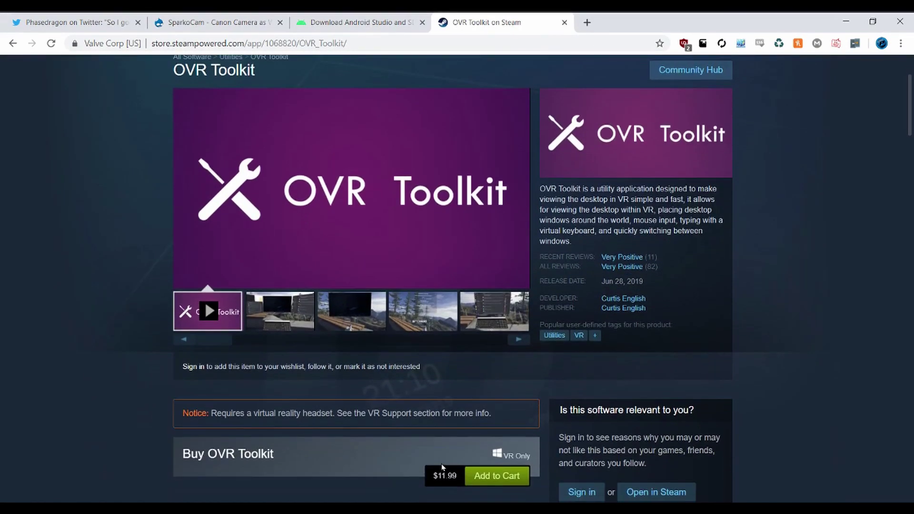
pyautogui.scroll(2, 285, 436)
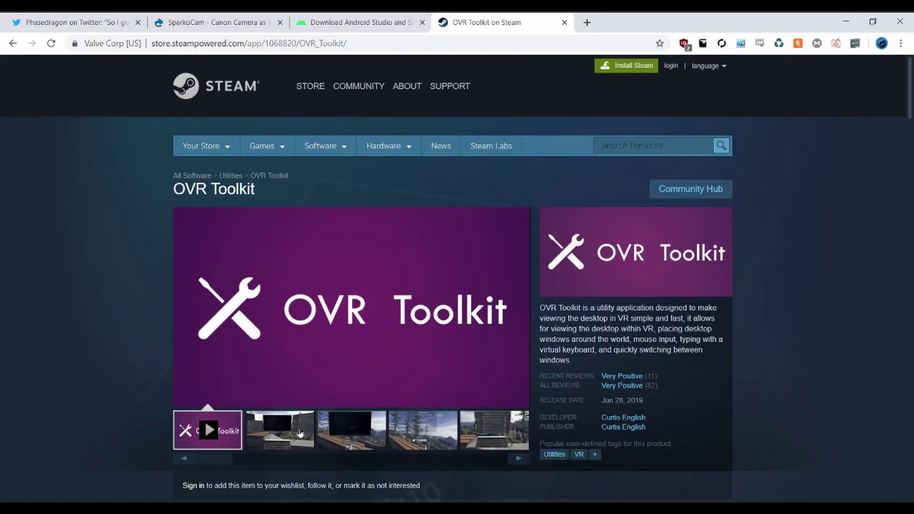
pyautogui.scroll(-2, 299, 432)
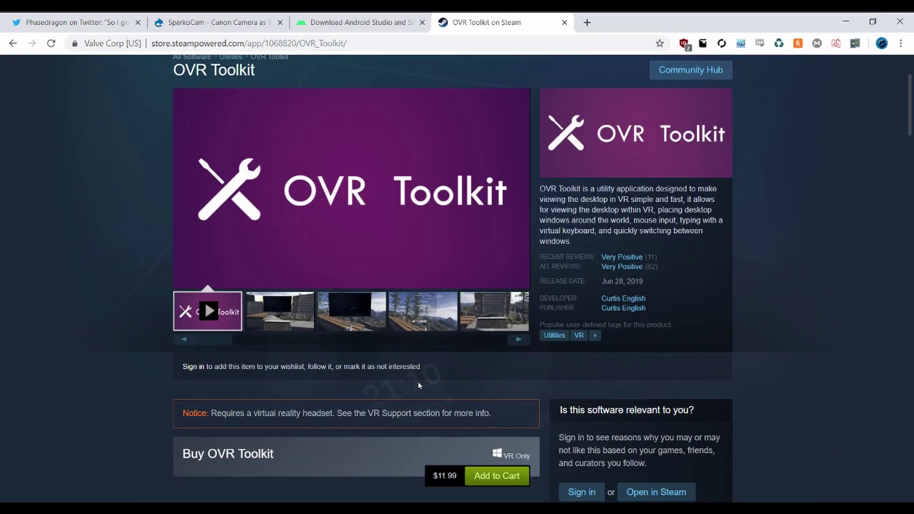
pyautogui.scroll(2, 312, 425)
pyautogui.click(231, 404)
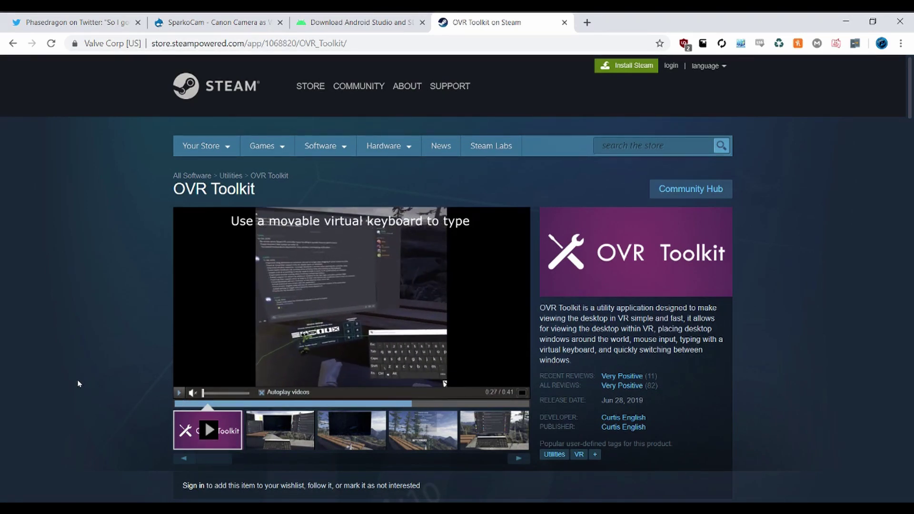
pyautogui.hotkey('ctrl', 'Tab')
pyautogui.hotkey('ctrl', 'Tab')
# Step: In SparkoCam, enable the Desktop source and pick the VRChat window as the capture target
pyautogui.hotkey('alt', 'Tab')
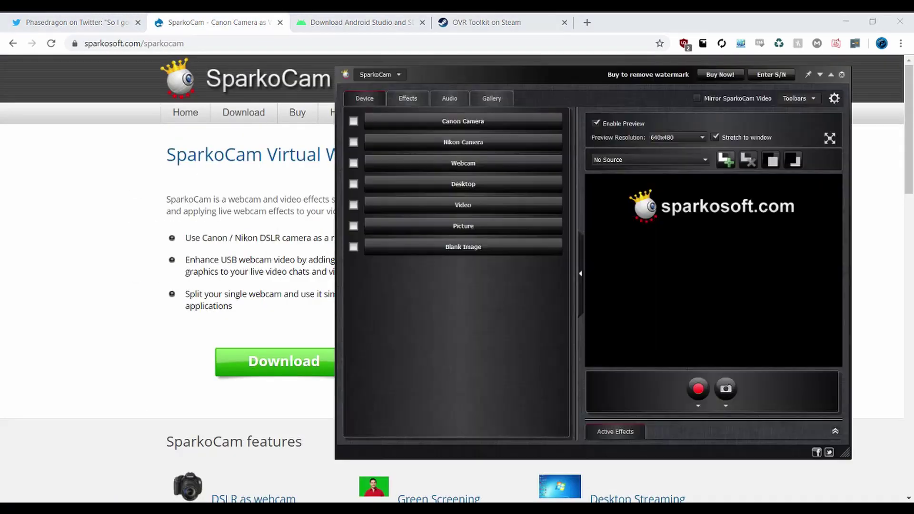
pyautogui.click(378, 186)
pyautogui.click(353, 185)
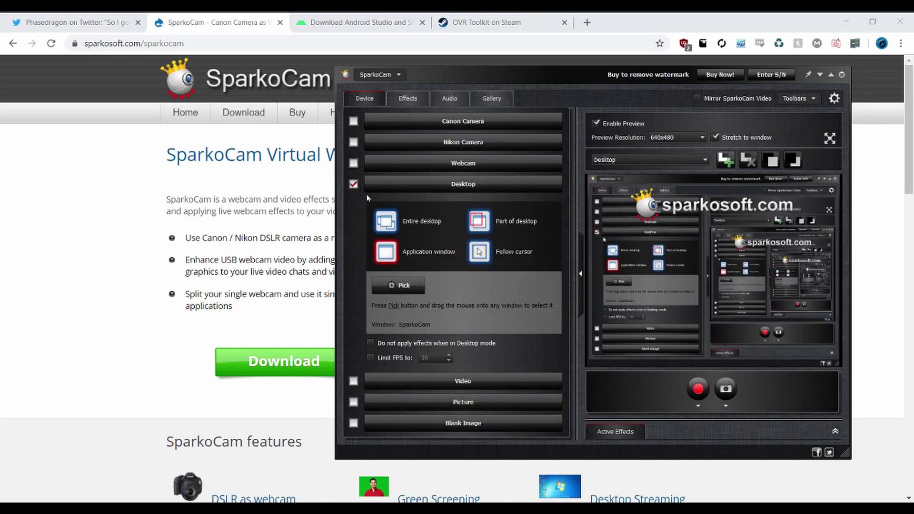
pyautogui.moveTo(399, 290); pyautogui.dragTo(1, 288)
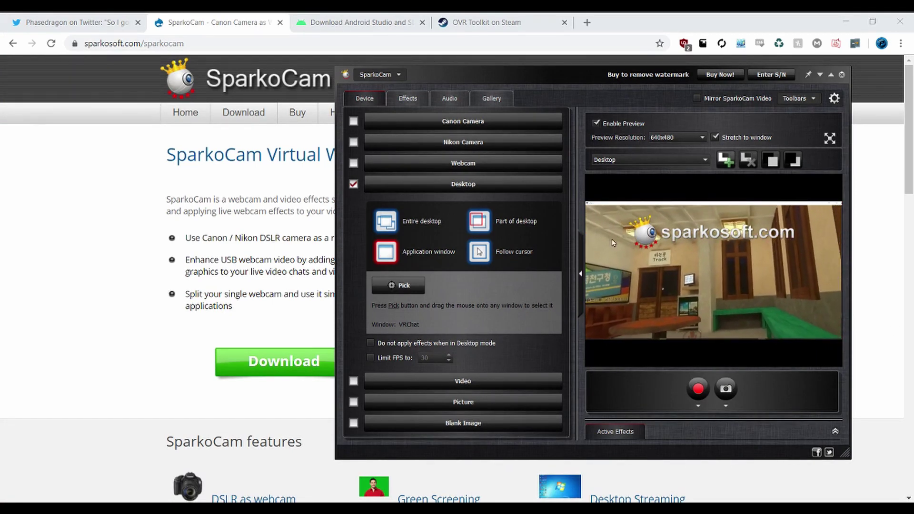
# Step: Bring SparkoCam back in front of the browser and move its window to the left
pyautogui.click(719, 72)
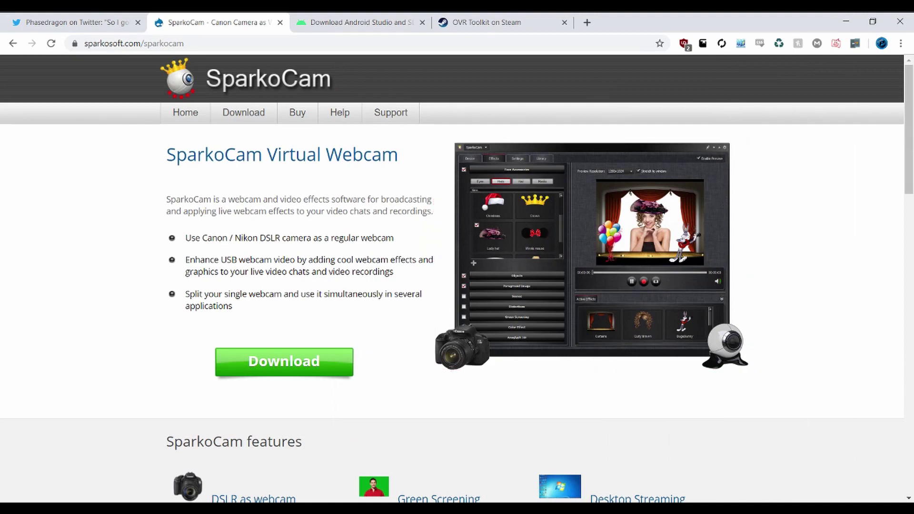
pyautogui.hotkey('alt', 'Tab')
pyautogui.moveTo(541, 76); pyautogui.dragTo(238, 59)
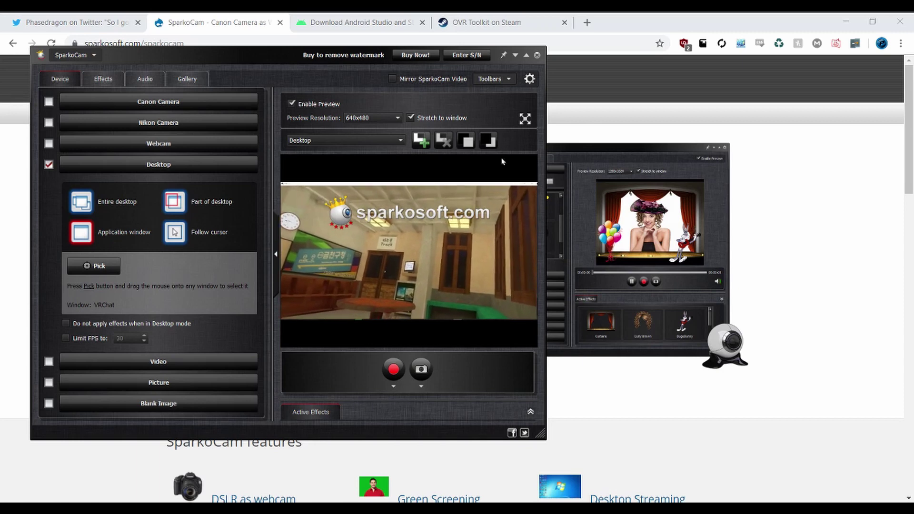
# Step: Set SparkoCam's preview renderer to DirectShow (better compatibility) and save the settings
pyautogui.click(530, 80)
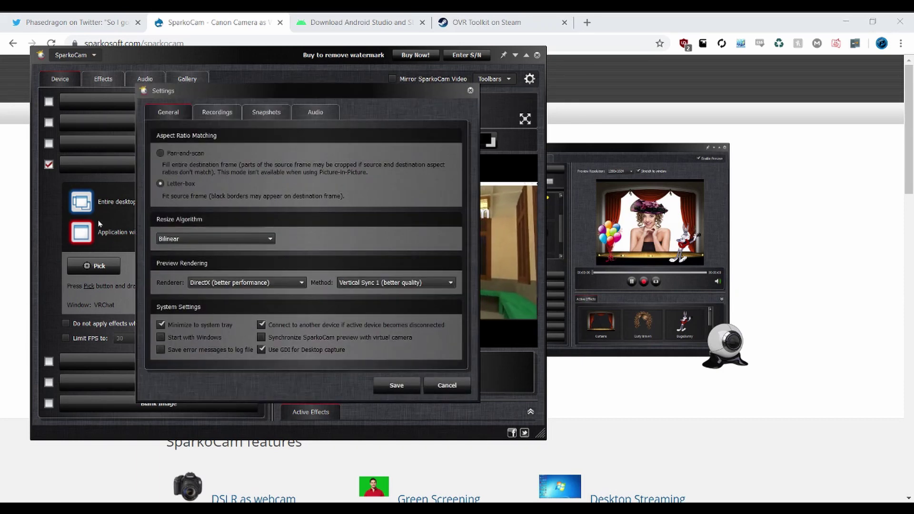
pyautogui.click(276, 283)
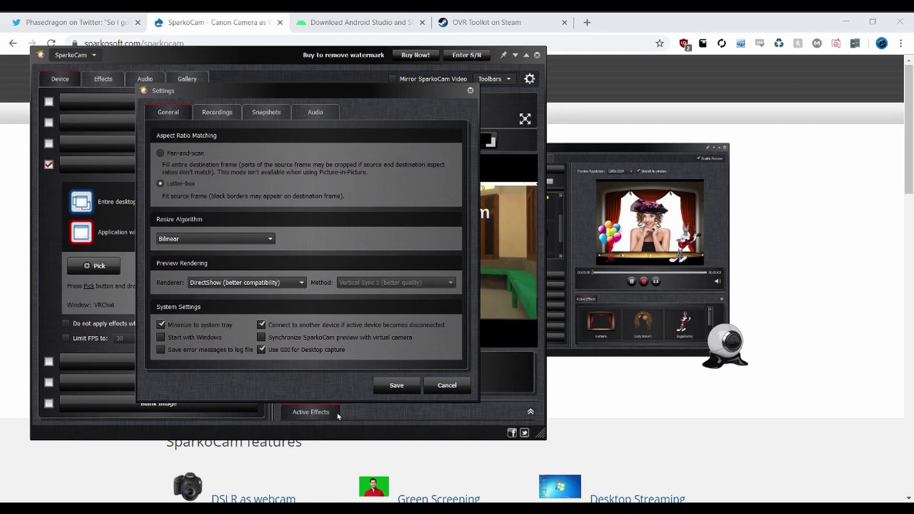
pyautogui.click(414, 383)
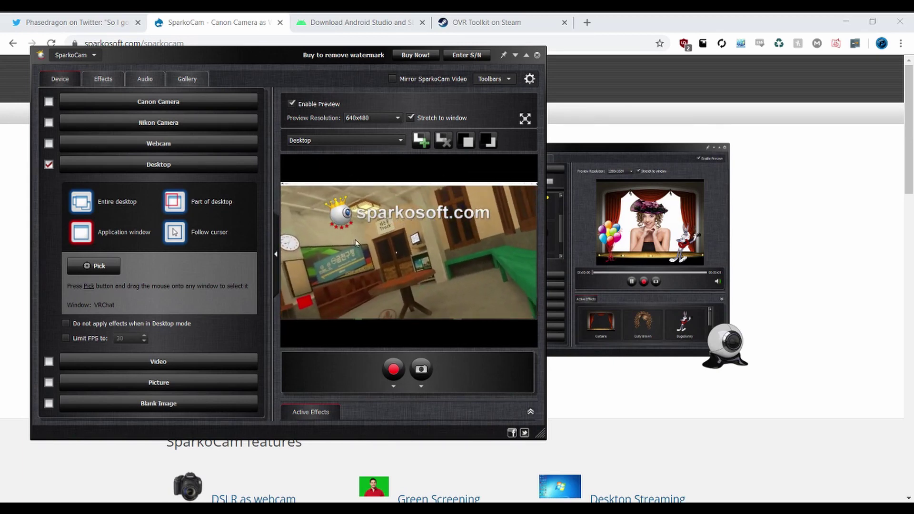
# Step: Review the Buy SparkoCam licence prices from $39.95, then bring SparkoCam back to the front
pyautogui.click(415, 54)
pyautogui.scroll(-20, 700, 250)
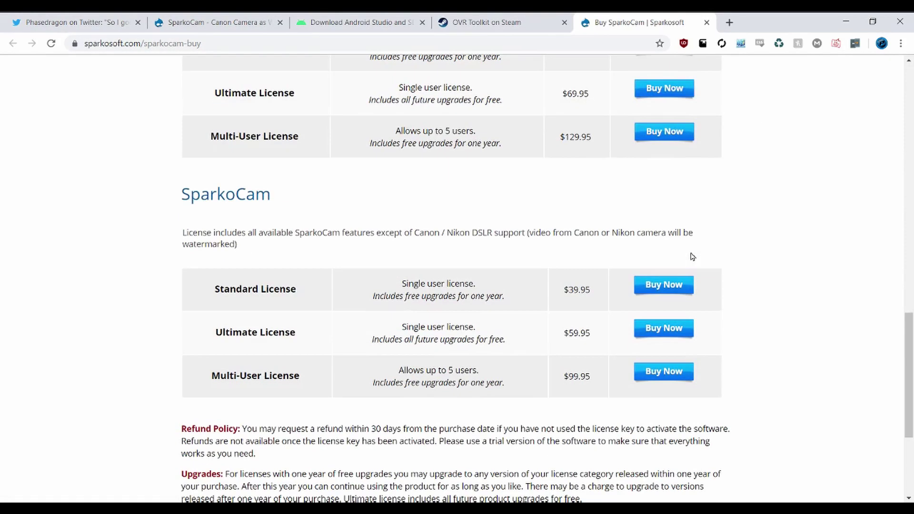
pyautogui.moveTo(226, 233); pyautogui.dragTo(613, 387)
pyautogui.scroll(13, 483, 224)
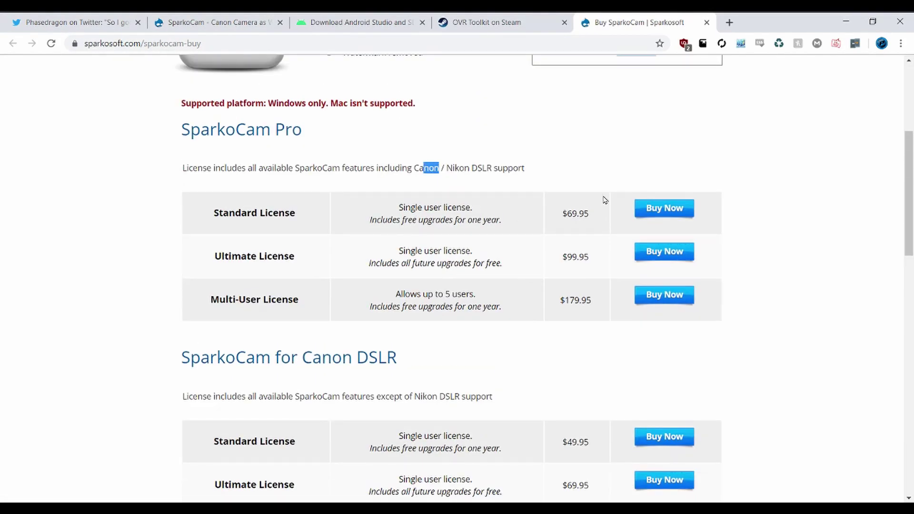
pyautogui.scroll(-15, 457, 172)
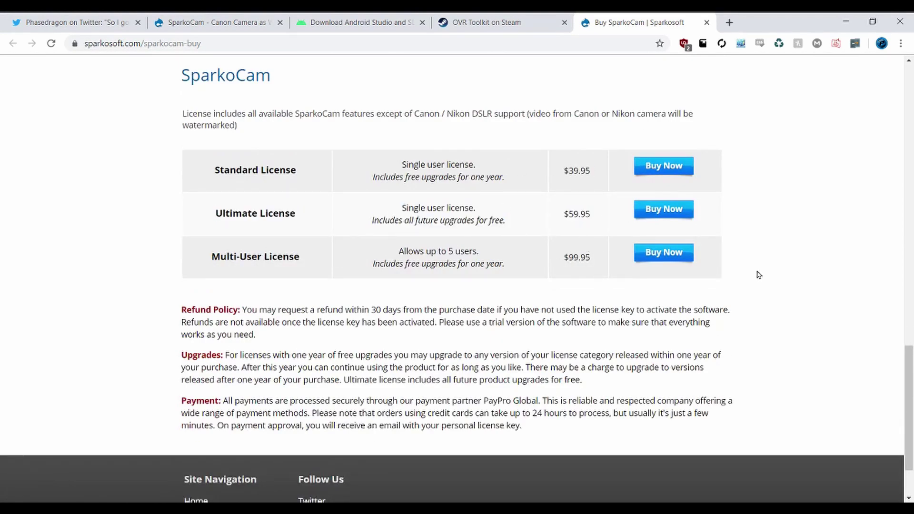
pyautogui.hotkey('alt', 'Tab')
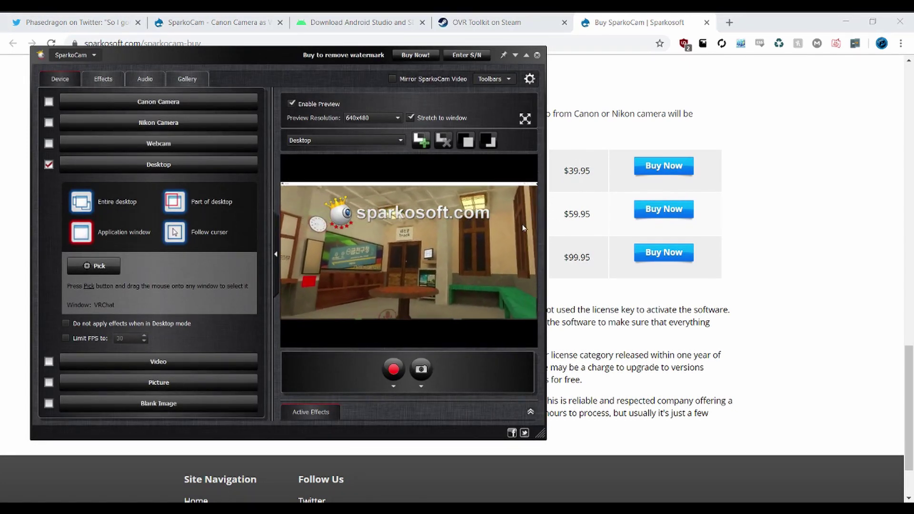
# Step: Open and dismiss SparkoCam's preview menu and Settings dialog without changes, leaving the capture running
pyautogui.rightClick(456, 192)
pyautogui.click(466, 174)
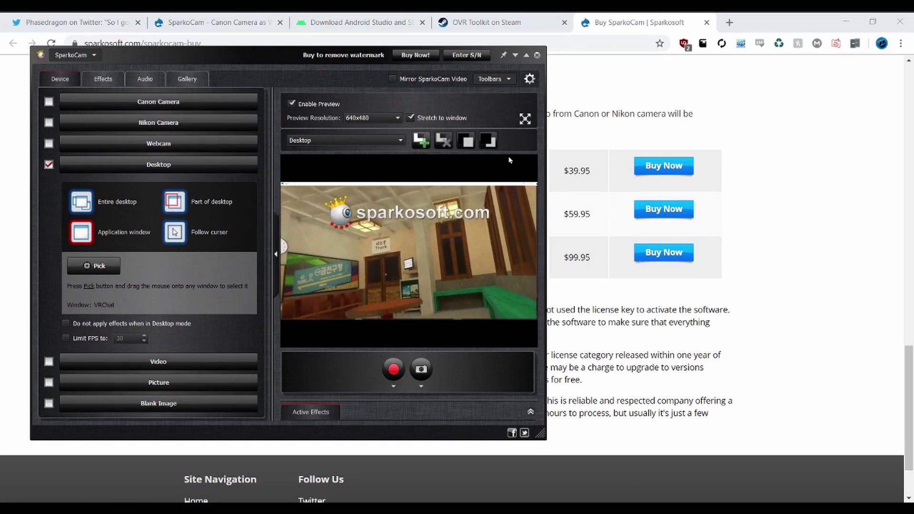
pyautogui.click(530, 79)
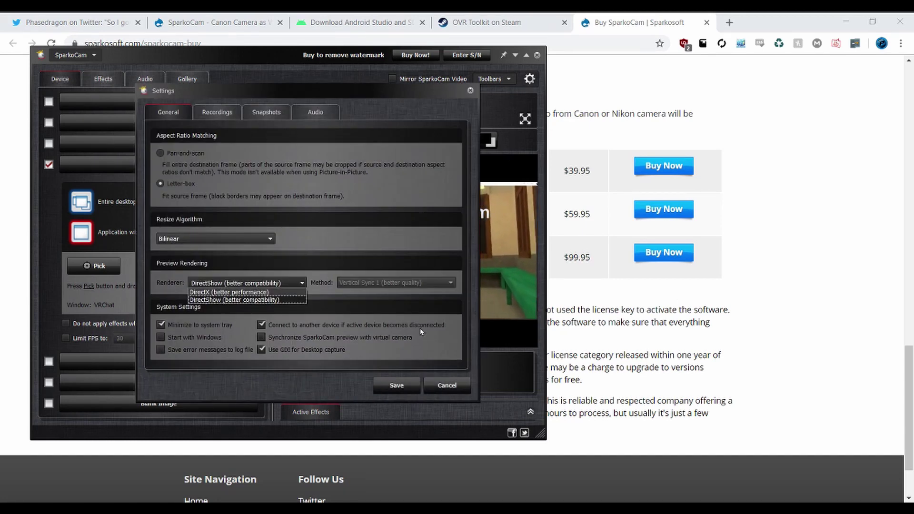
pyautogui.click(399, 387)
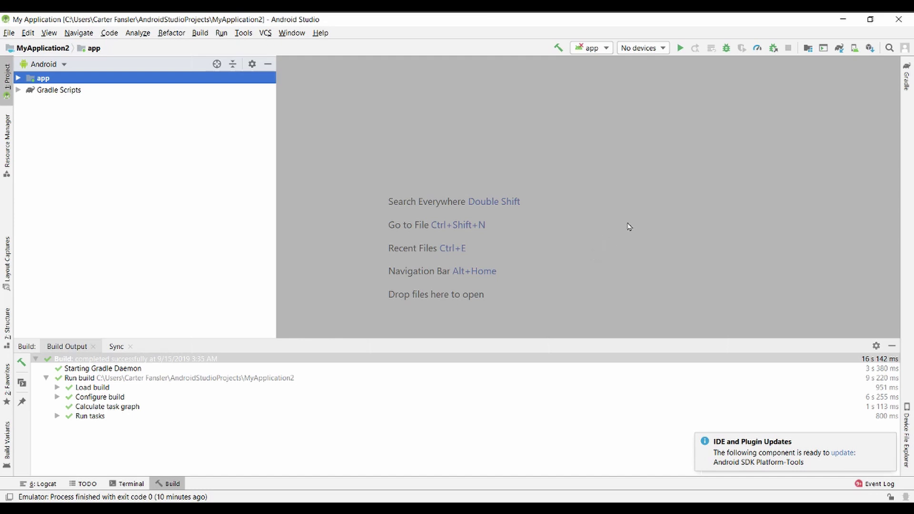
# Step: Open the AVD Manager, move its window into view, and start Create Virtual Device
pyautogui.click(856, 49)
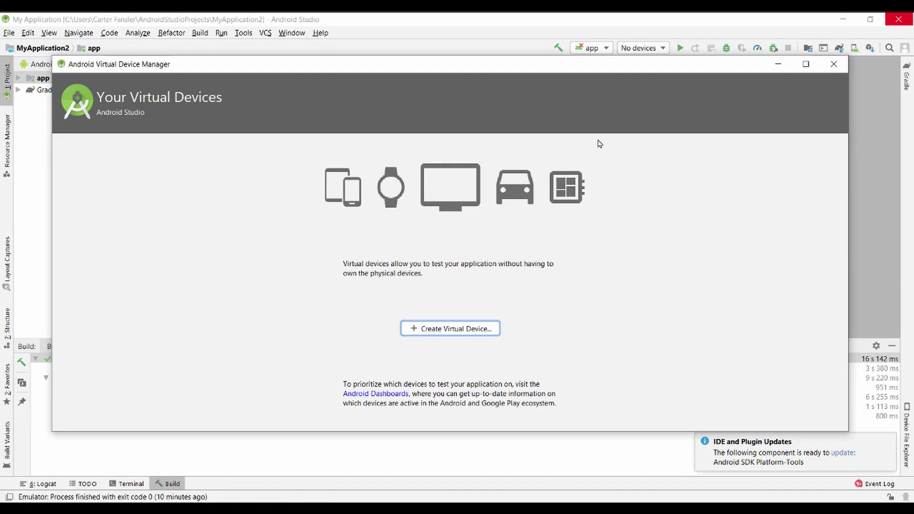
pyautogui.moveTo(492, 346); pyautogui.dragTo(709, 68)
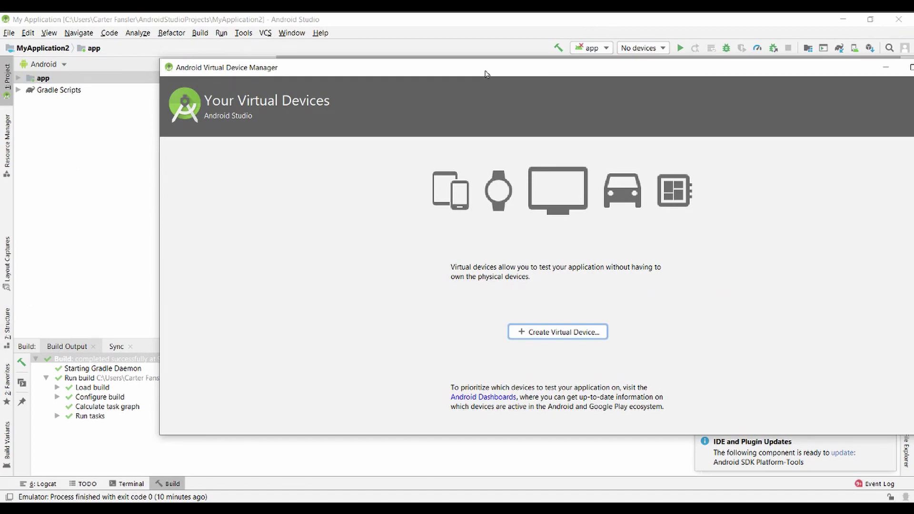
pyautogui.moveTo(486, 74); pyautogui.dragTo(407, 56)
pyautogui.click(474, 314)
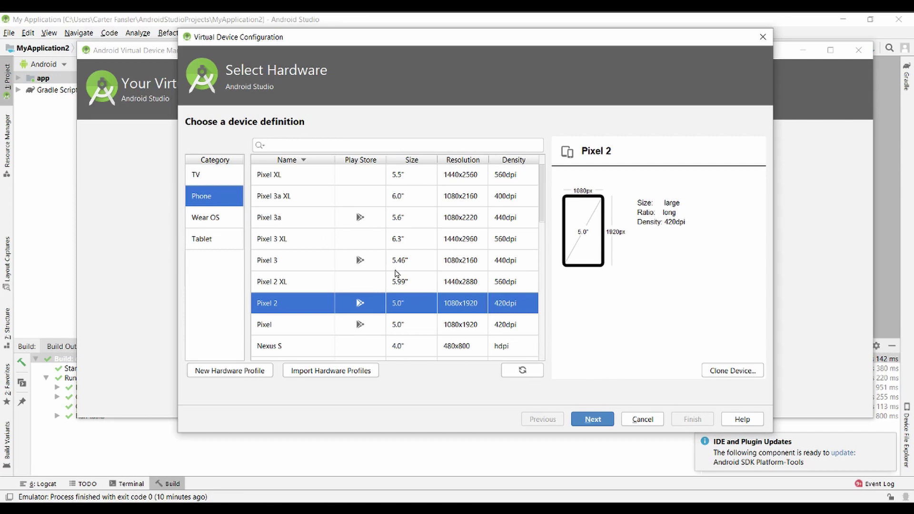
pyautogui.scroll(-1, 366, 308)
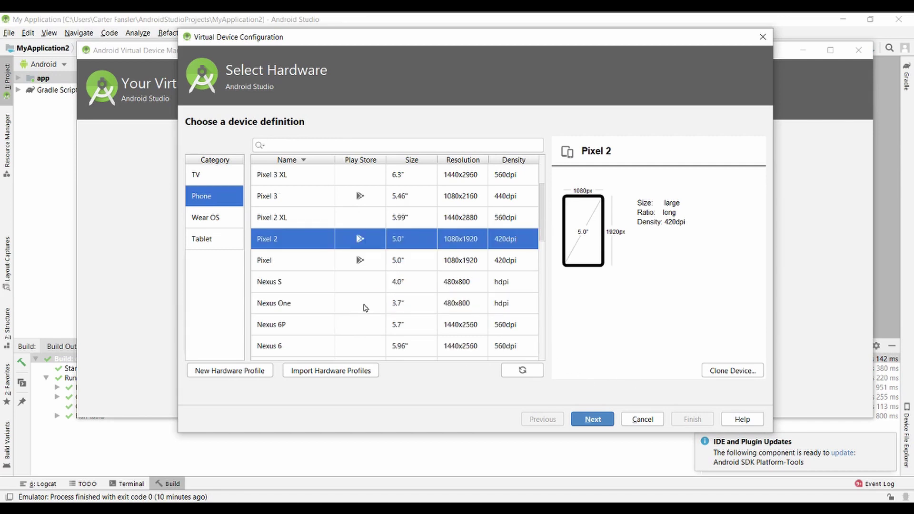
pyautogui.scroll(-1, 364, 305)
pyautogui.scroll(2, 362, 305)
pyautogui.click(333, 262)
pyautogui.click(292, 205)
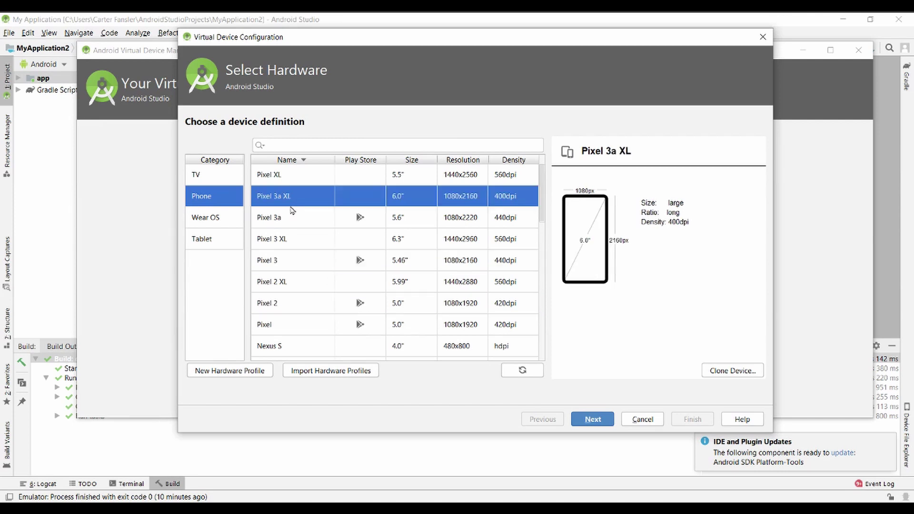
pyautogui.click(299, 226)
pyautogui.click(314, 310)
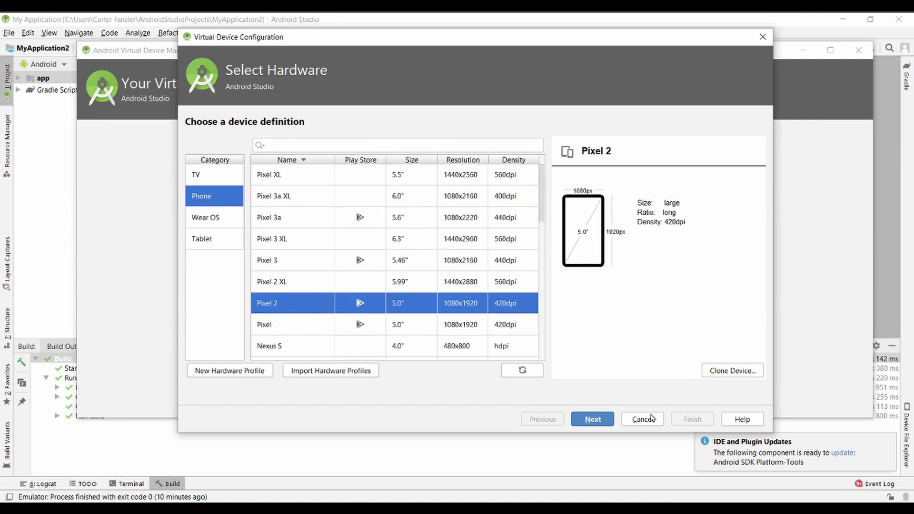
pyautogui.click(582, 422)
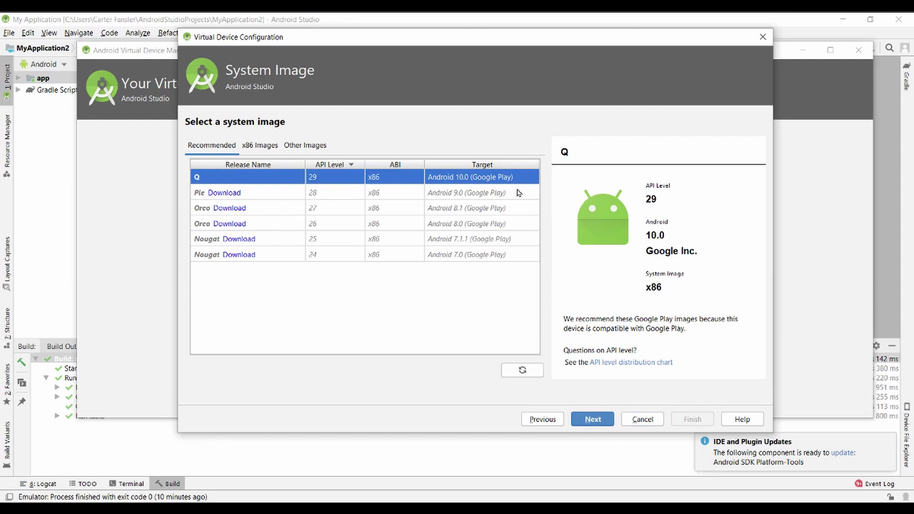
pyautogui.click(498, 194)
pyautogui.click(504, 180)
pyautogui.click(448, 193)
pyautogui.click(452, 184)
pyautogui.click(548, 421)
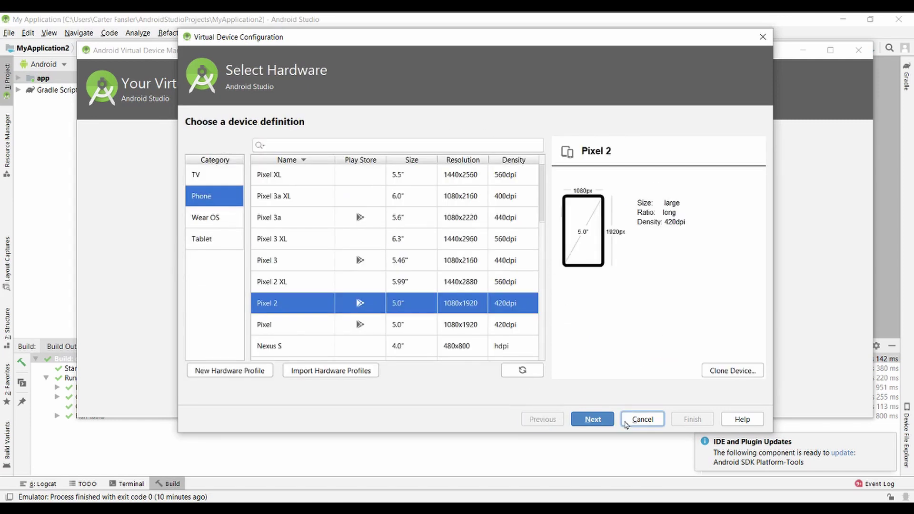
# Step: Advance the Pixel 2 setup to System Image and compare the Pie and Q recommended images
pyautogui.click(599, 420)
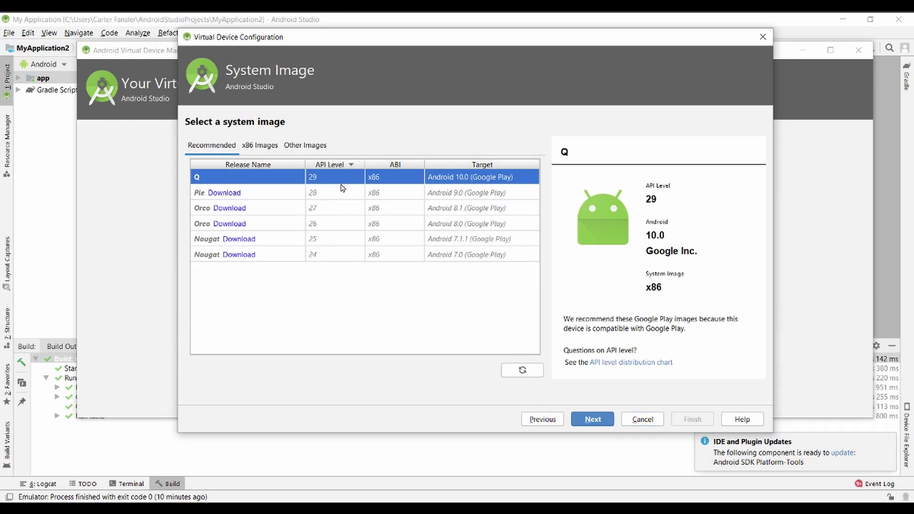
pyautogui.click(332, 196)
pyautogui.click(304, 184)
pyautogui.click(375, 191)
pyautogui.click(390, 183)
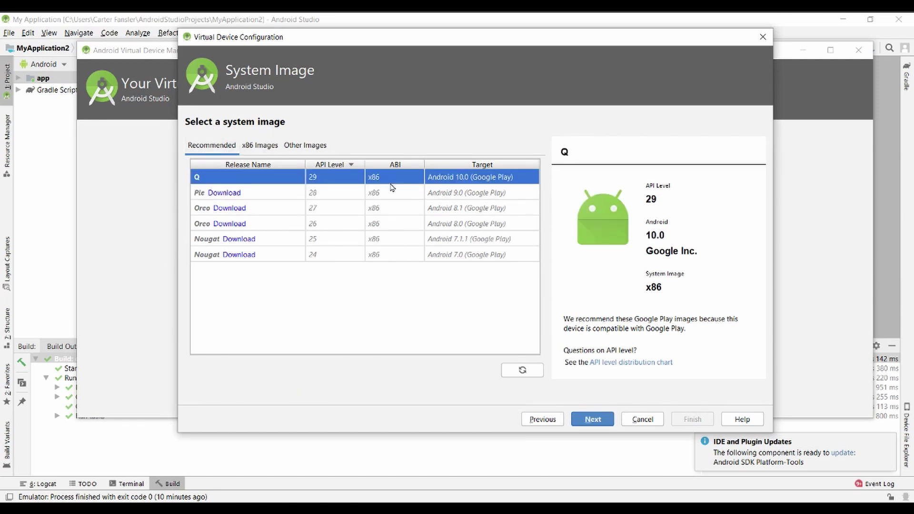
# Step: Browse the x86 Q images, then return to Recommended and pick the Pie (API 28) image
pyautogui.click(260, 146)
pyautogui.click(431, 183)
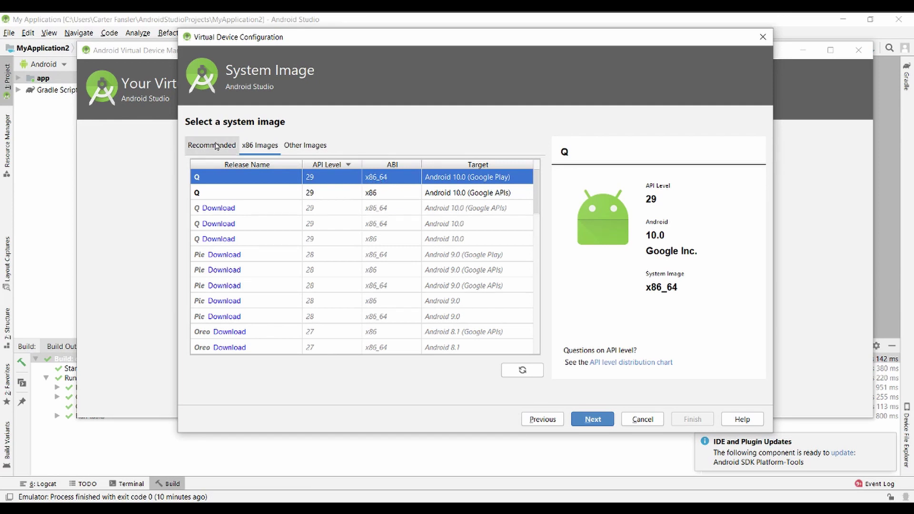
pyautogui.click(391, 195)
pyautogui.click(210, 146)
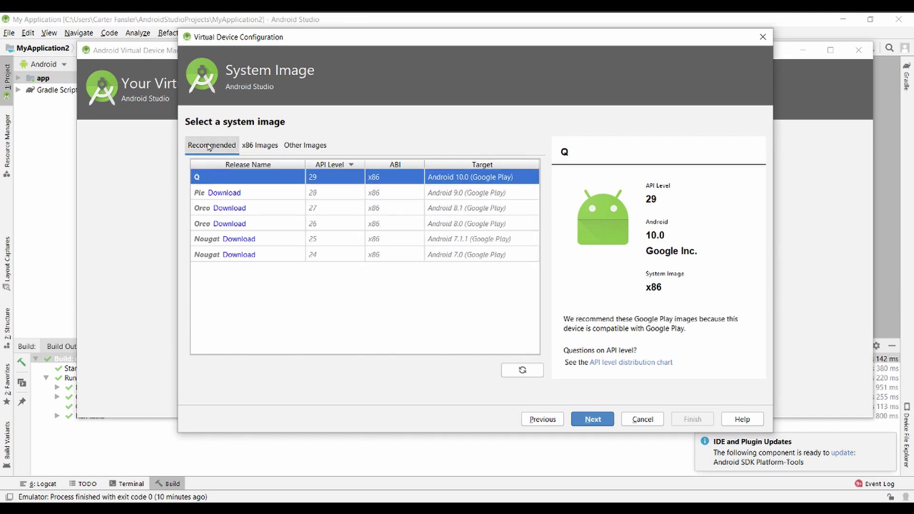
pyautogui.click(243, 146)
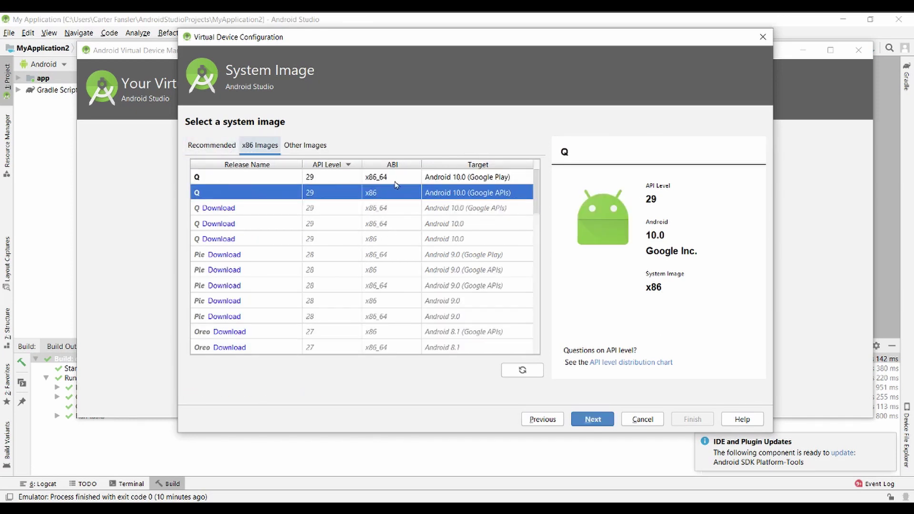
pyautogui.click(212, 144)
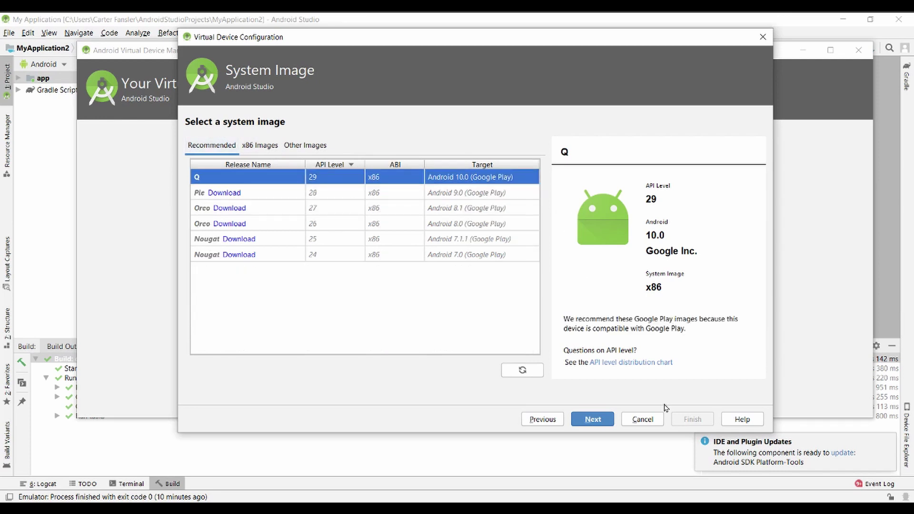
pyautogui.click(381, 194)
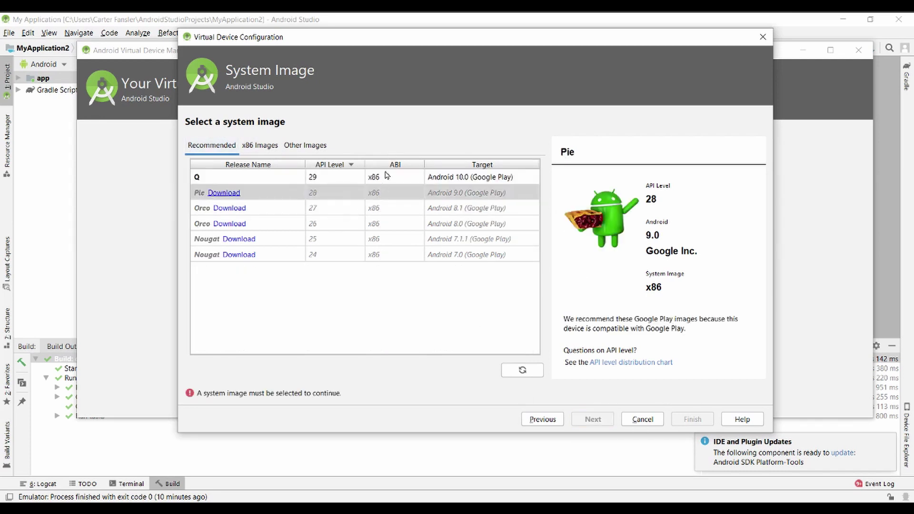